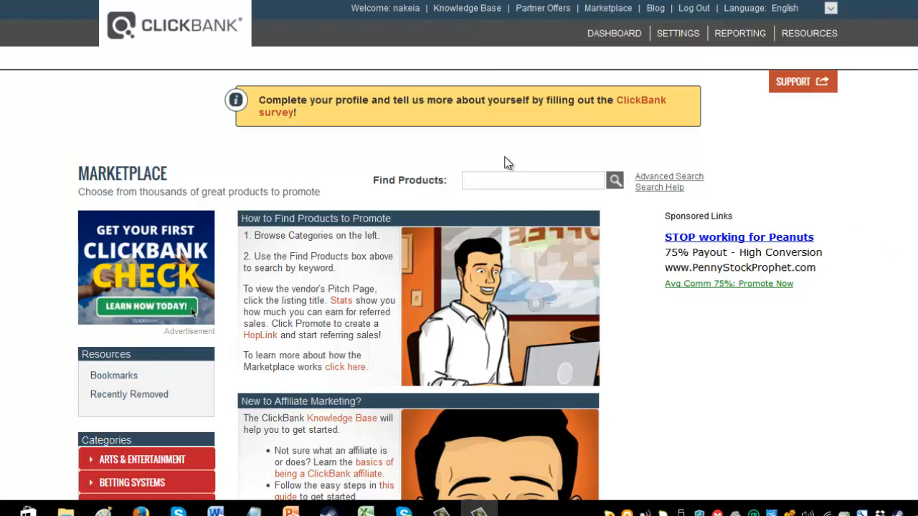
- Open the Remedies subcategory of Health & Fitness in the ClickBank marketplace and view its product listings
{"action": "scroll", "coordinate": [301, 201], "scroll_direction": "down", "scroll_amount": 3}
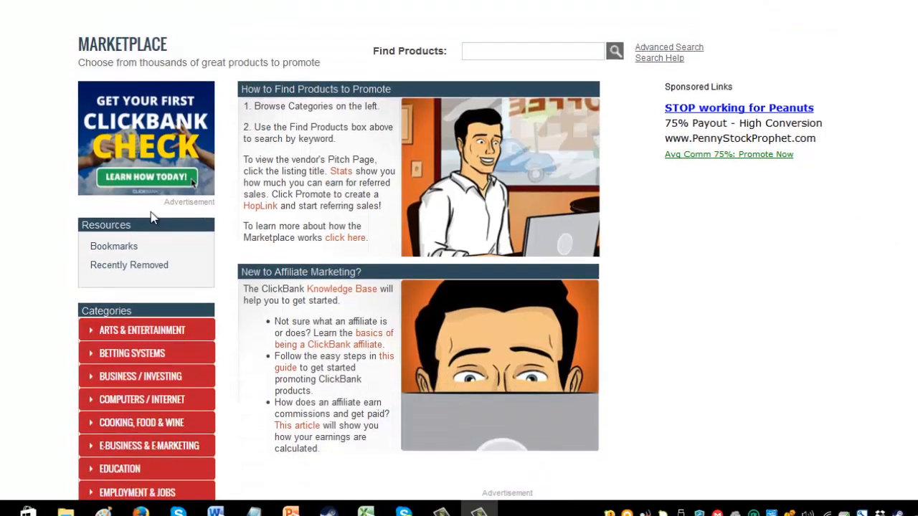
{"action": "scroll", "coordinate": [132, 285], "scroll_direction": "down", "scroll_amount": 3}
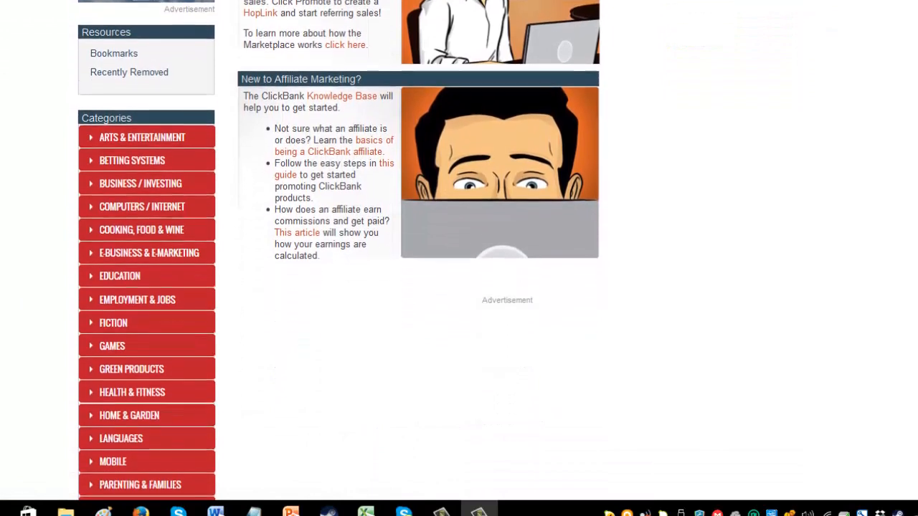
{"action": "scroll", "coordinate": [5, 351], "scroll_direction": "down", "scroll_amount": 3}
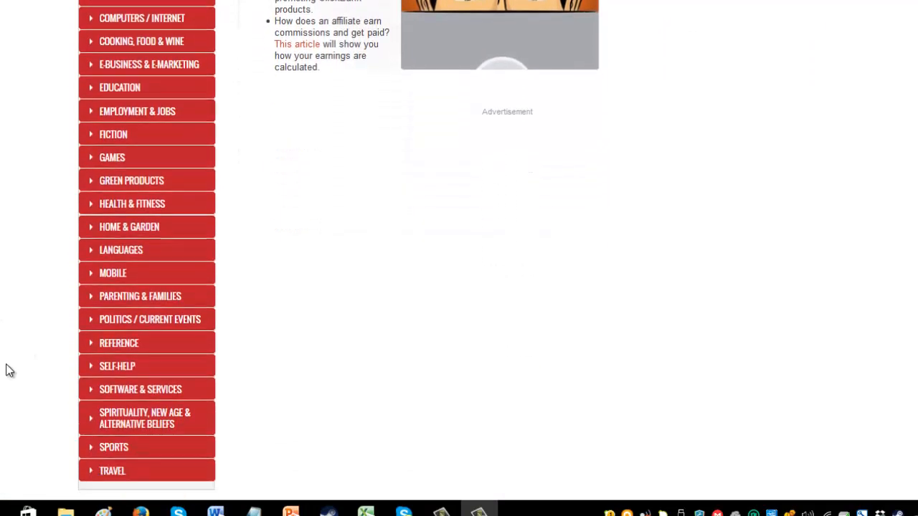
{"action": "left_click", "coordinate": [91, 198]}
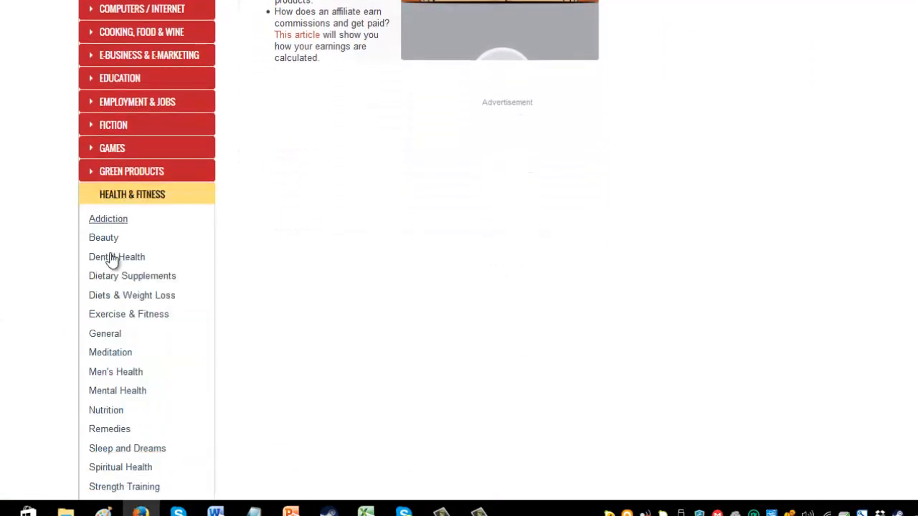
{"action": "left_click", "coordinate": [108, 430]}
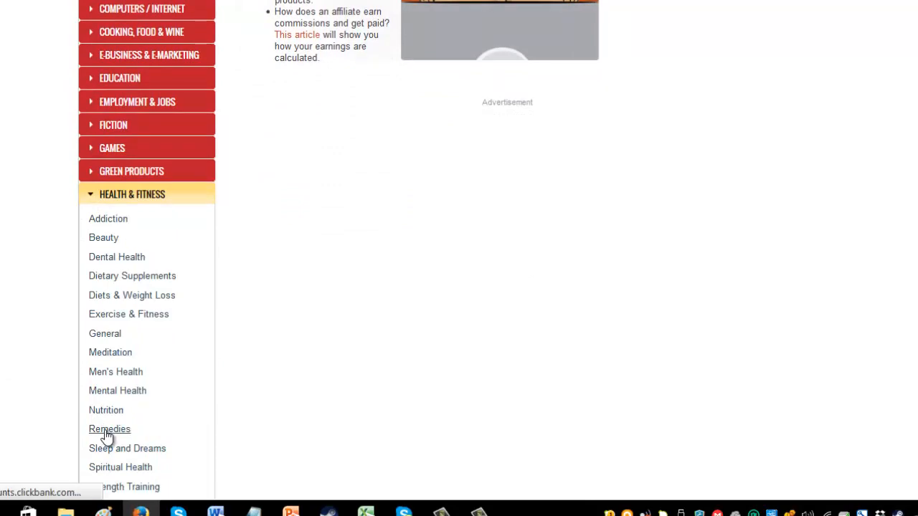
{"action": "scroll", "coordinate": [301, 187], "scroll_direction": "down", "scroll_amount": 5}
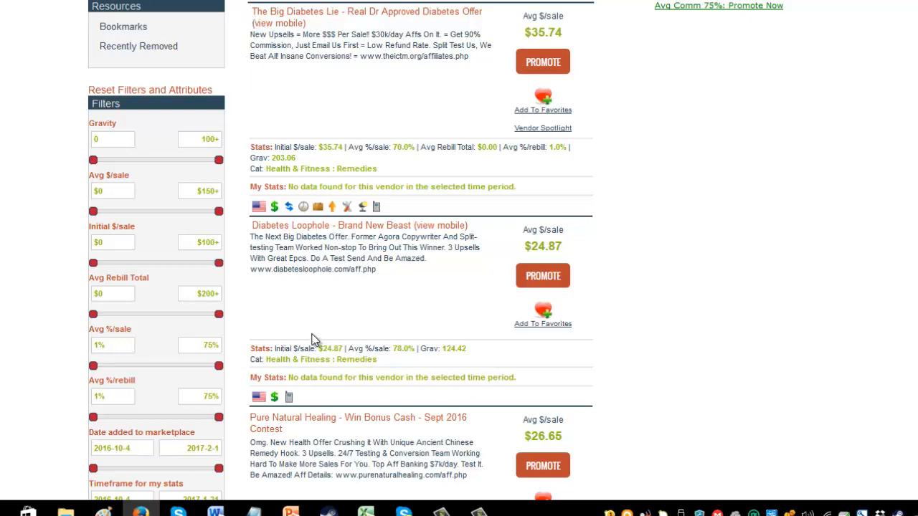
- Switch to the Product Keyword Phrases and Products notes in Notepad and highlight "Skin Remedies" in the niche line
{"action": "mouse_move", "coordinate": [255, 508]}
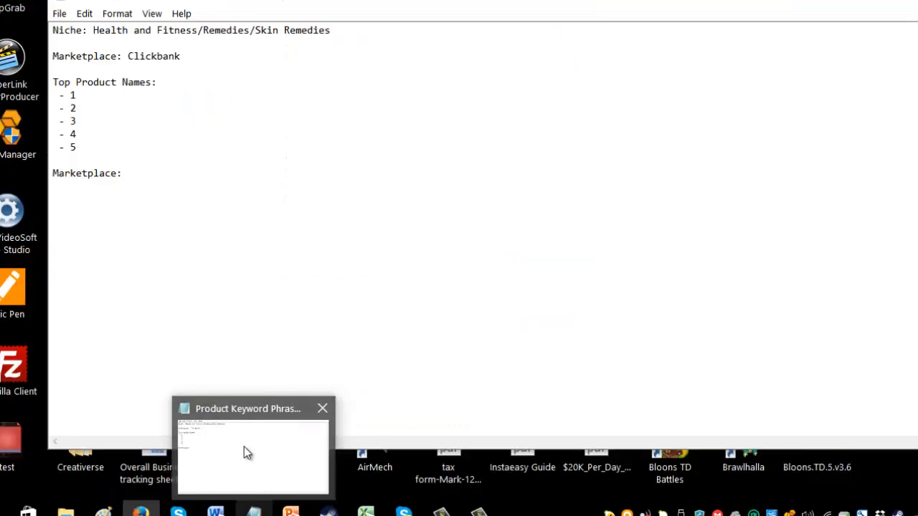
{"action": "left_click", "coordinate": [244, 450]}
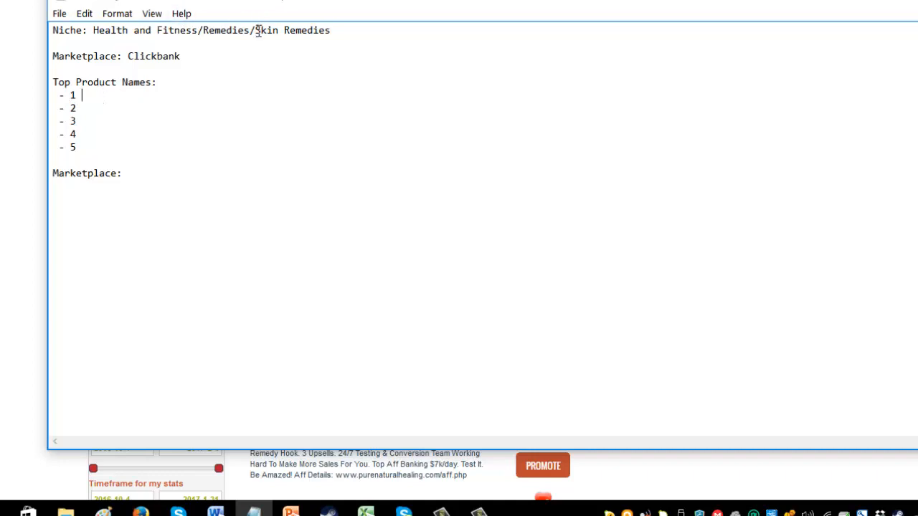
{"action": "left_click_drag", "start_coordinate": [256, 30], "coordinate": [330, 30]}
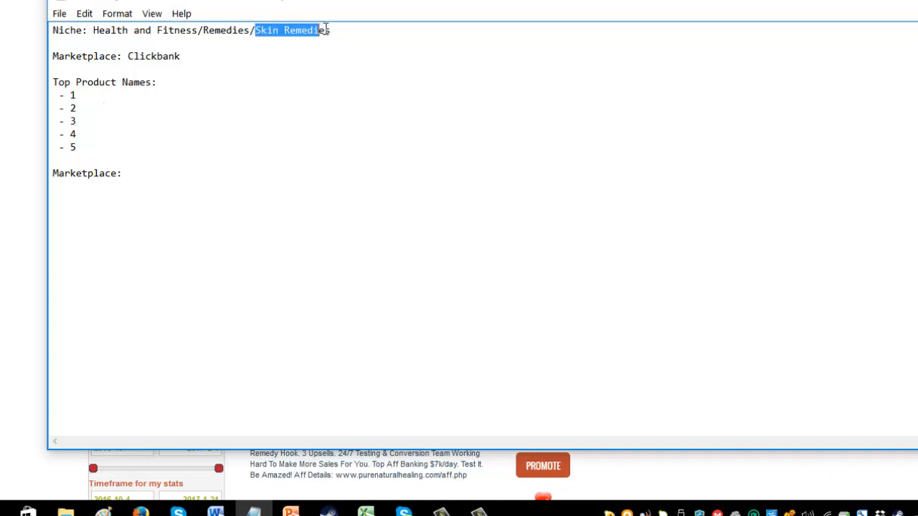
{"action": "left_click", "coordinate": [285, 32]}
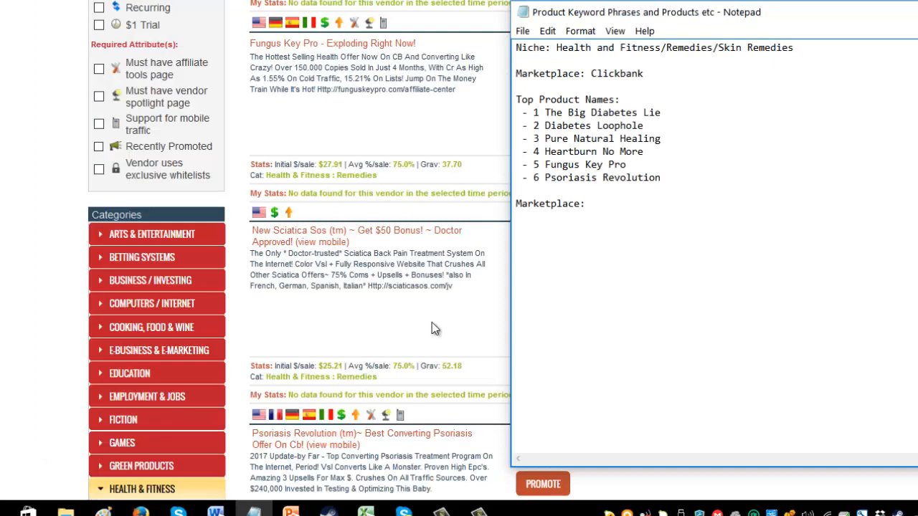
- Return to the start of the Remedies results and move the Notepad window aside to uncover the page
{"action": "scroll", "coordinate": [432, 329], "scroll_direction": "up", "scroll_amount": 15}
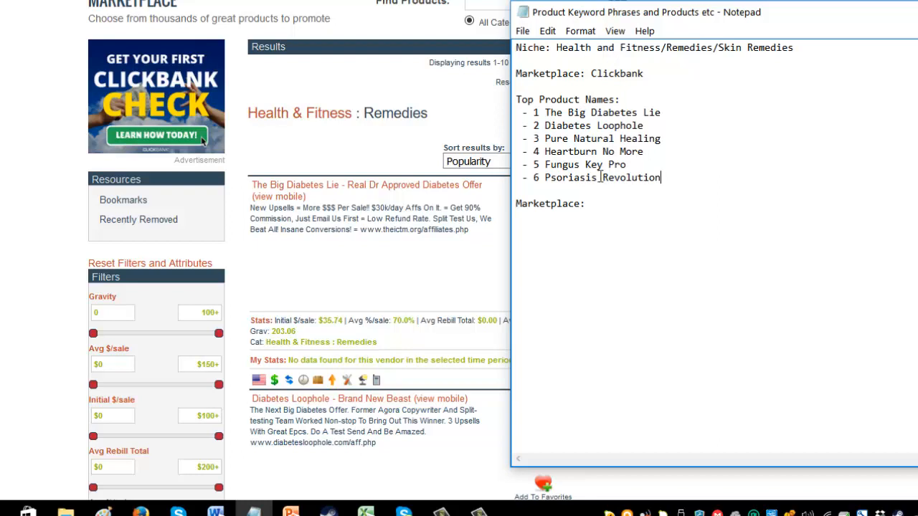
{"action": "left_click", "coordinate": [544, 226]}
{"action": "left_click_drag", "start_coordinate": [797, 15], "coordinate": [248, 44]}
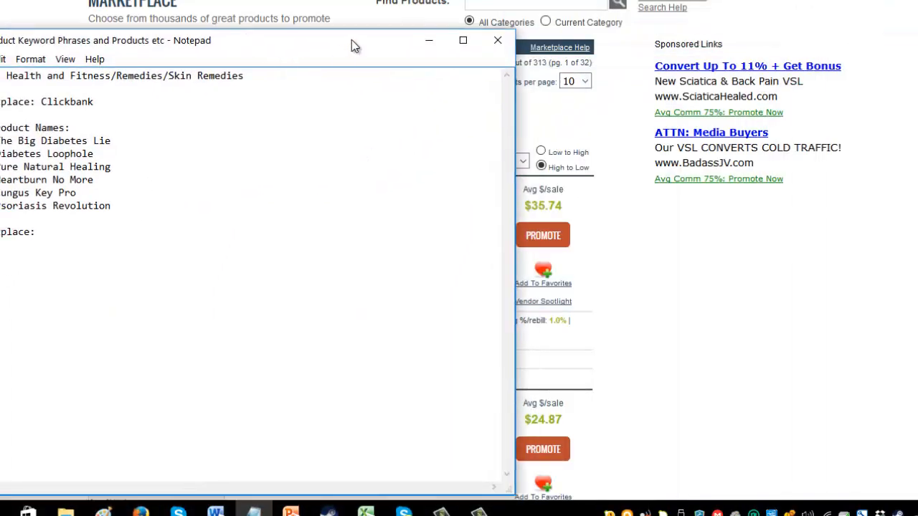
{"action": "left_click_drag", "start_coordinate": [343, 50], "coordinate": [405, 23]}
- Look through the browser's bookmarked affiliate programs for other marketplaces
{"action": "left_click", "coordinate": [667, 0]}
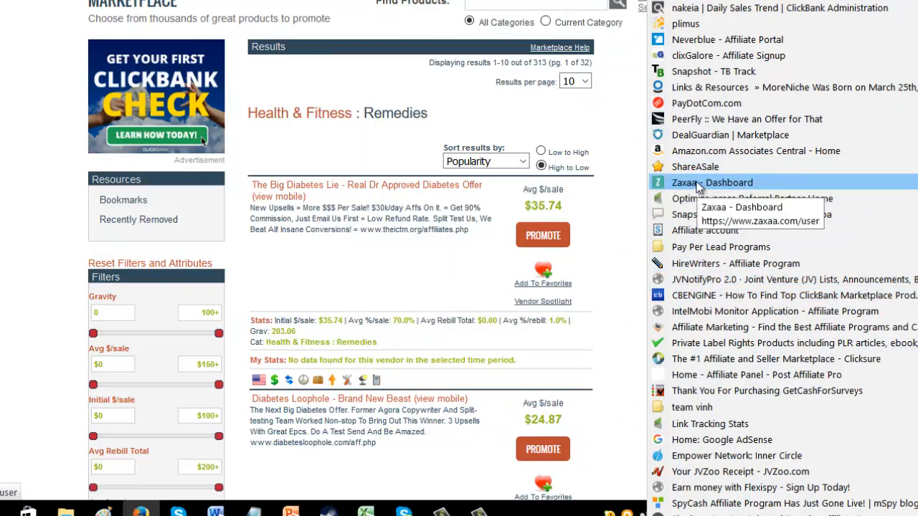
{"action": "scroll", "coordinate": [717, 168], "scroll_direction": "down", "scroll_amount": 6}
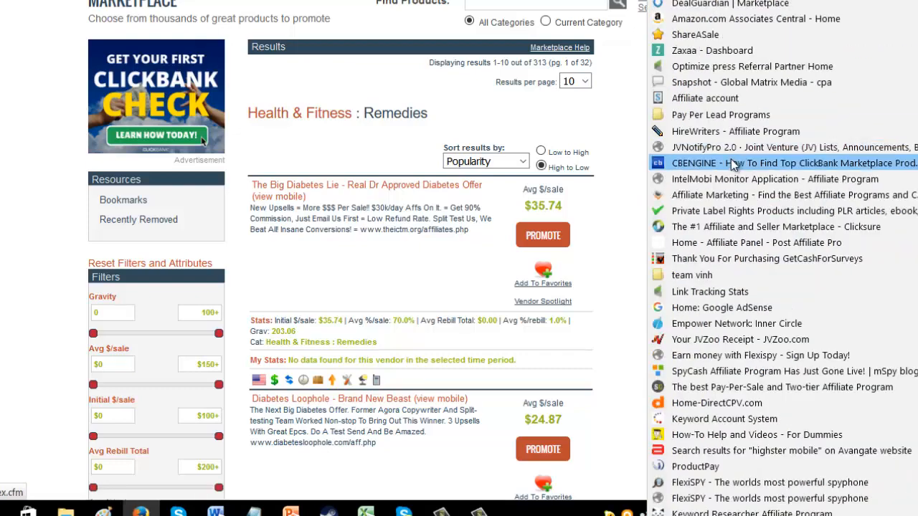
{"action": "scroll", "coordinate": [738, 165], "scroll_direction": "up", "scroll_amount": 6}
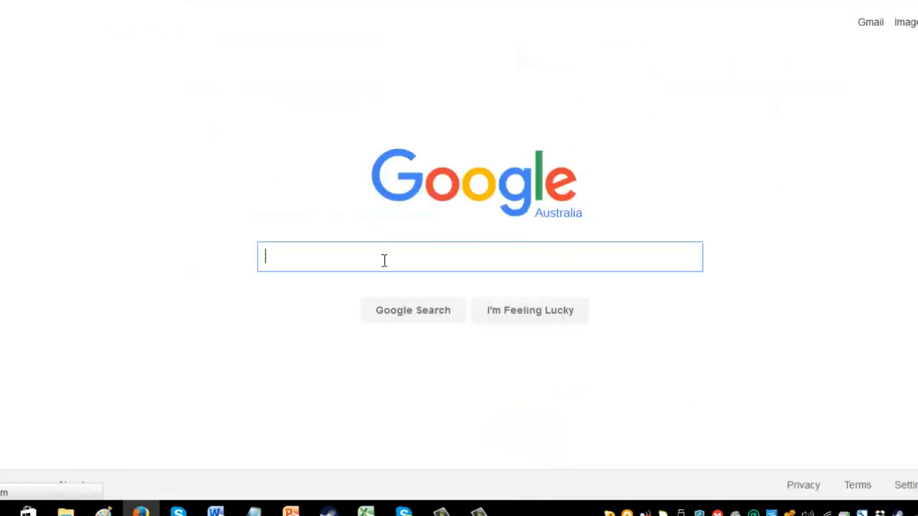
- Search Google for "pet care affiliate marketplaces" and highlight the niche words "pet care" in the query
{"action": "type", "text": "et car"}
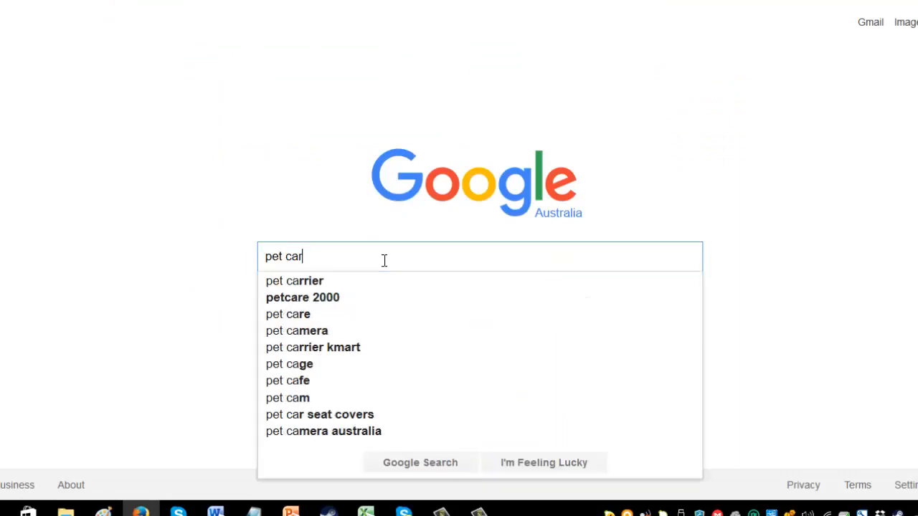
{"action": "type", "text": "e affilia"}
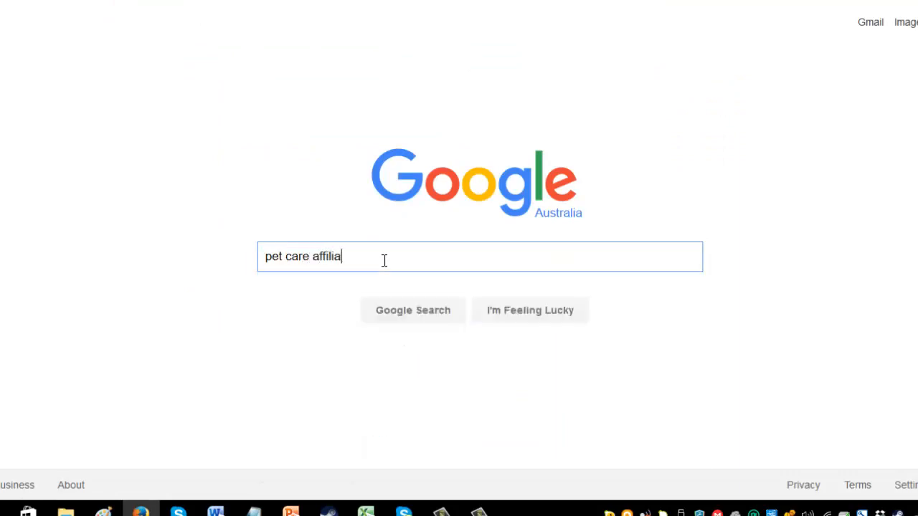
{"action": "type", "text": "te marketplace"}
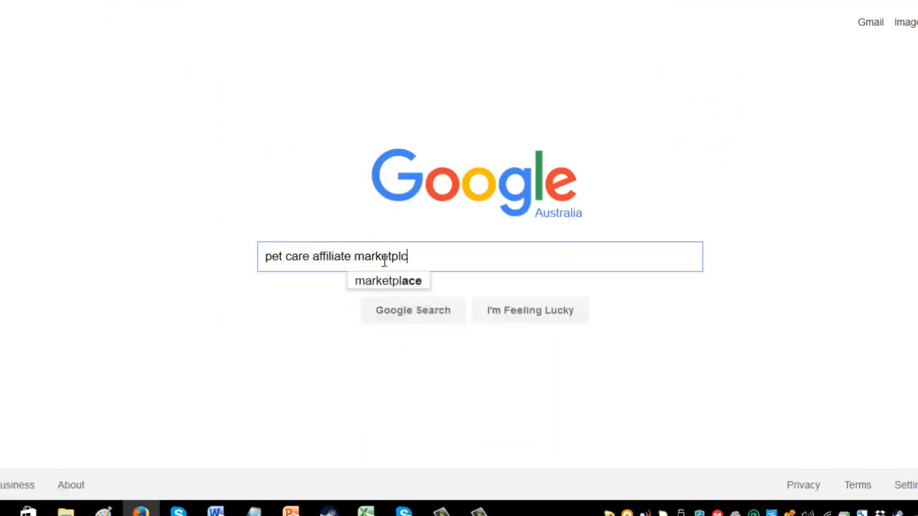
{"action": "type", "text": "s"}
{"action": "key", "text": "Return"}
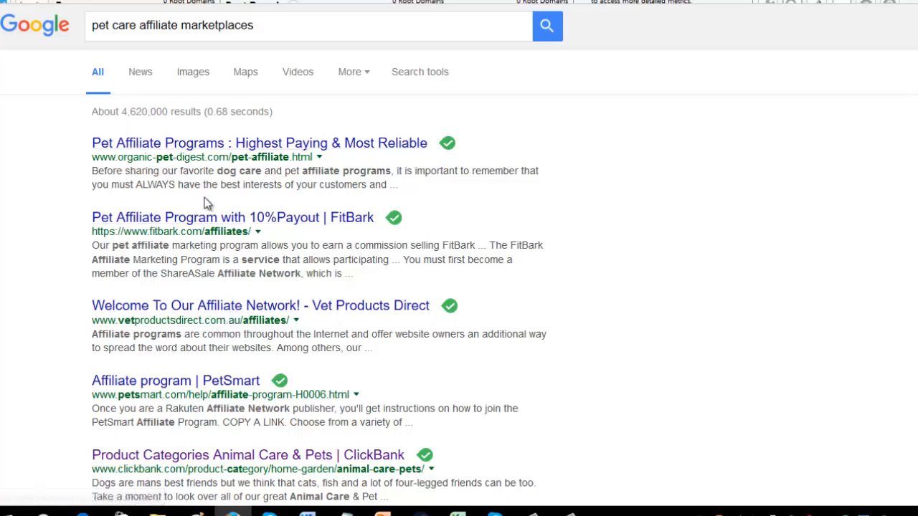
{"action": "left_click_drag", "start_coordinate": [92, 27], "coordinate": [139, 29]}
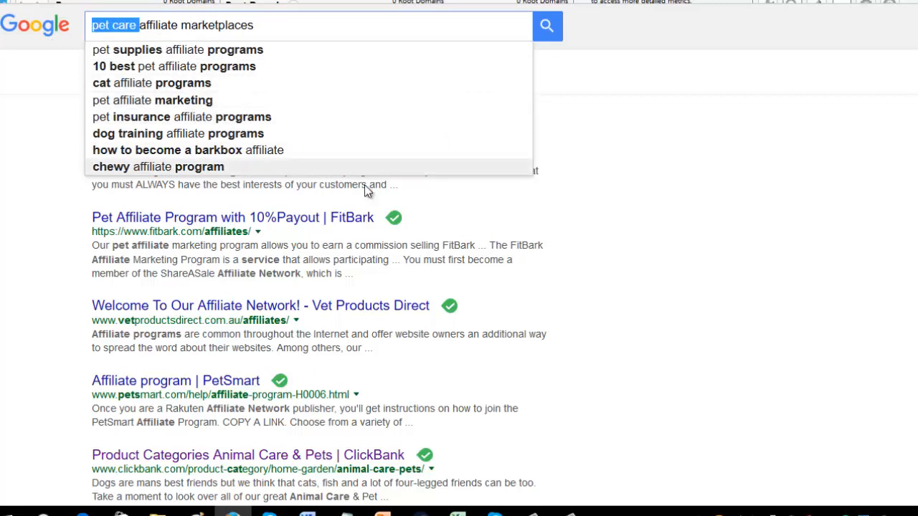
{"action": "left_click", "coordinate": [775, 256]}
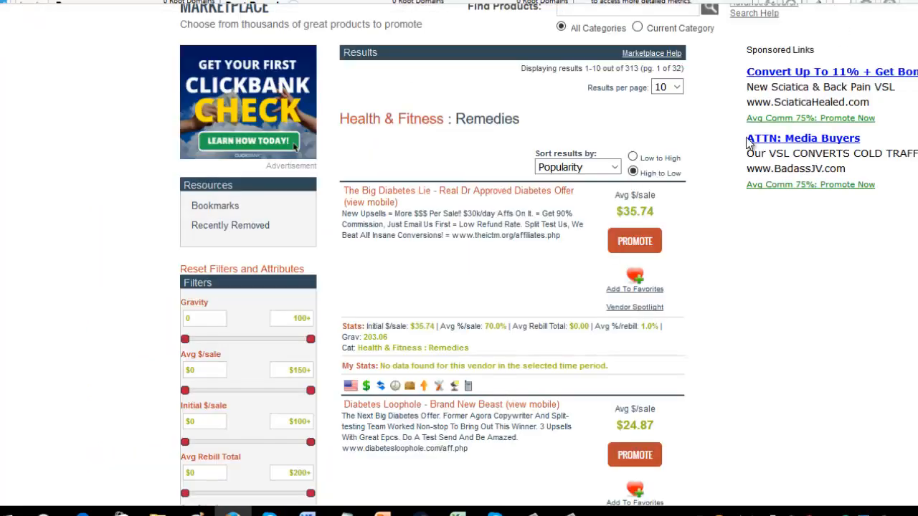
- Switch to the Notepad product list, delete the Pure Natural Healing entry and renumber Heartburn No More as 3
{"action": "mouse_move", "coordinate": [346, 513]}
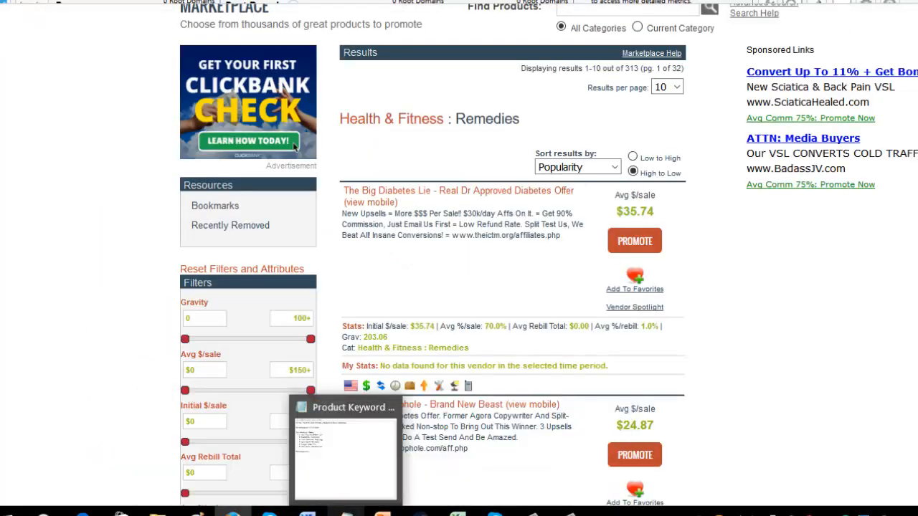
{"action": "left_click", "coordinate": [325, 442]}
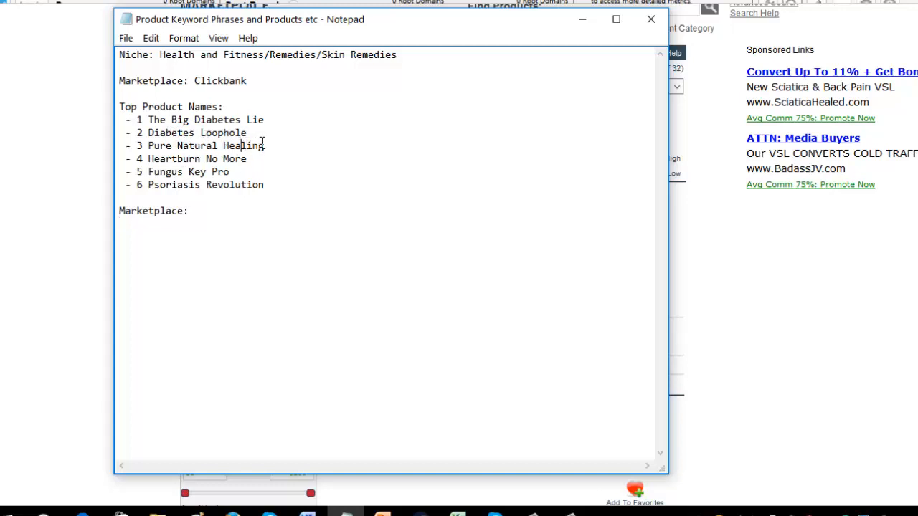
{"action": "mouse_move", "coordinate": [266, 147]}
{"action": "left_mouse_down"}
{"action": "mouse_move", "coordinate": [150, 158]}
{"action": "mouse_move", "coordinate": [151, 147]}
{"action": "left_mouse_up"}
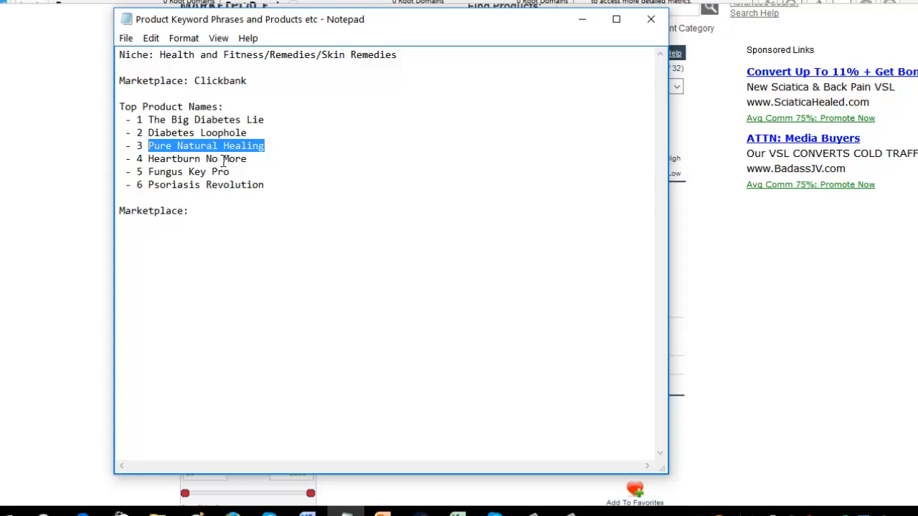
{"action": "key", "text": "BackSpace"}
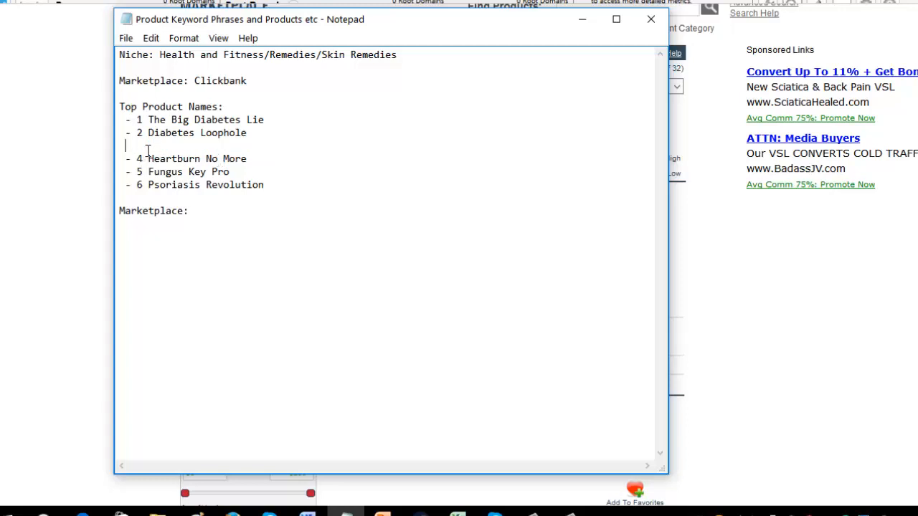
{"action": "key", "text": "Delete"}
{"action": "left_click", "coordinate": [143, 147]}
{"action": "key", "text": "BackSpace"}
{"action": "type", "text": "3"}
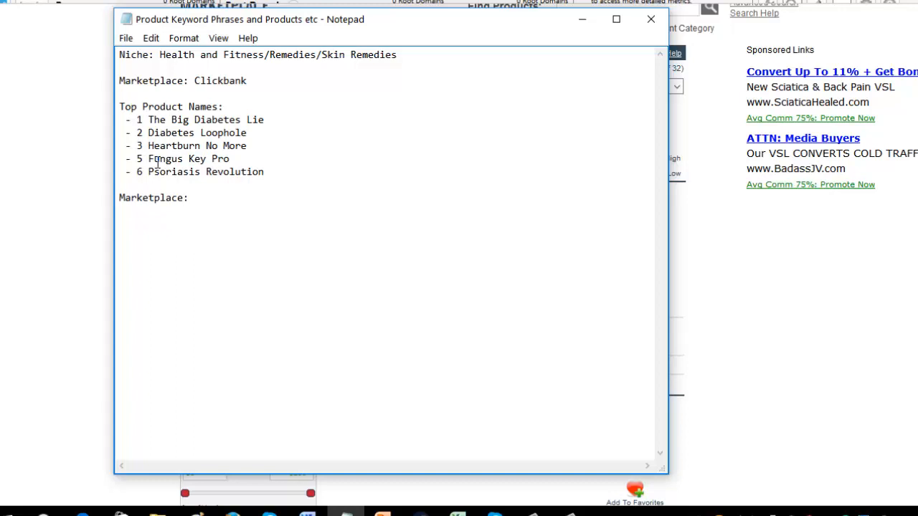
- Renumber Fungus Key Pro as 4 and Psoriasis Revolution as 5 in the top product list
{"action": "key", "text": "BackSpace"}
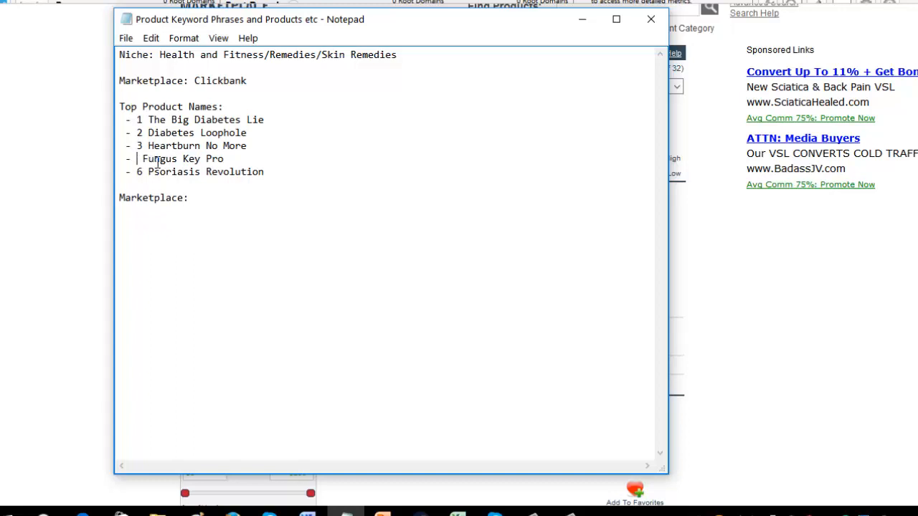
{"action": "type", "text": "4"}
{"action": "key", "text": "Down"}
{"action": "key", "text": "BackSpace"}
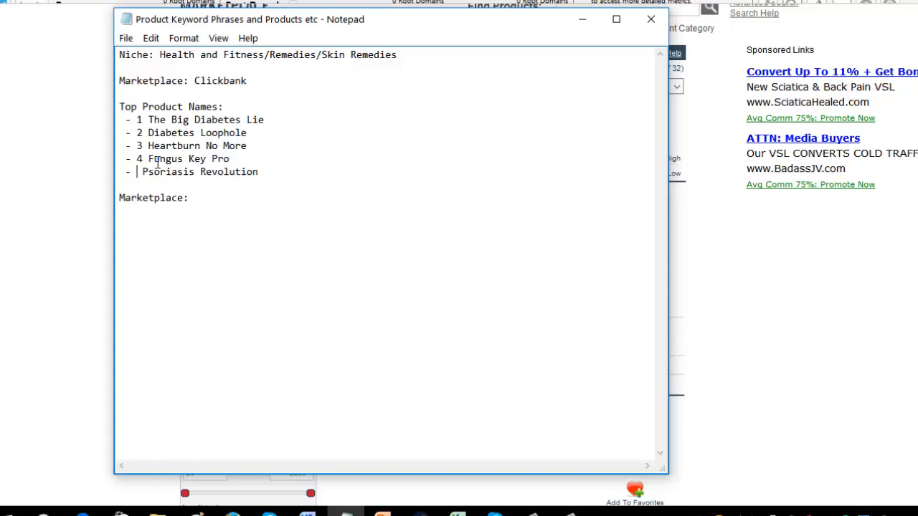
{"action": "type", "text": "5"}
{"action": "key", "text": "End"}
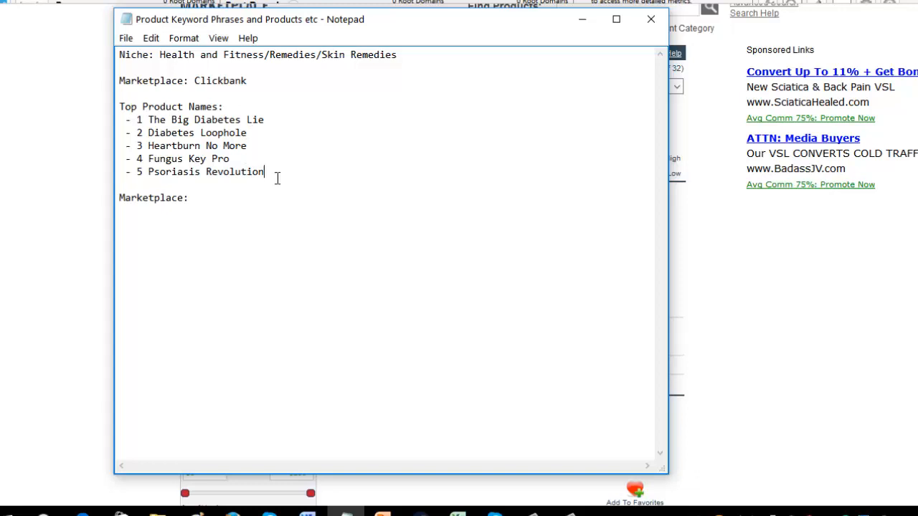
{"action": "left_click", "coordinate": [267, 120]}
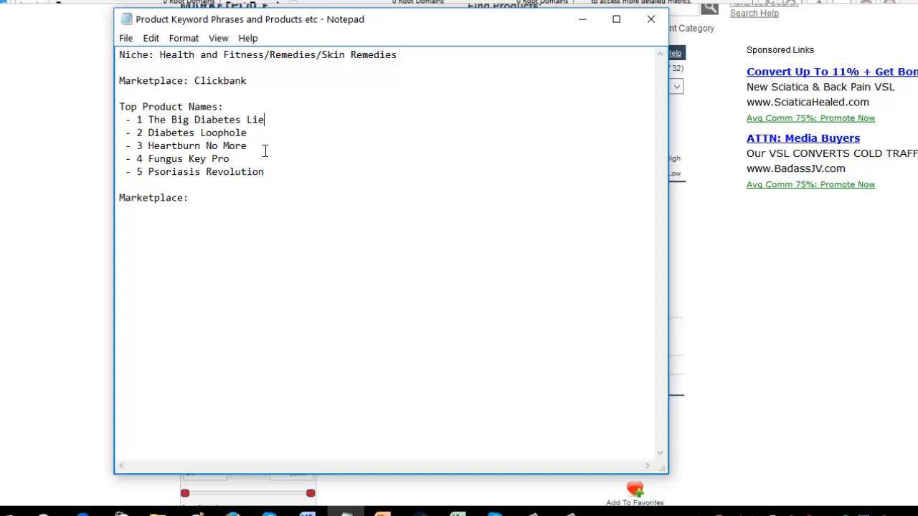